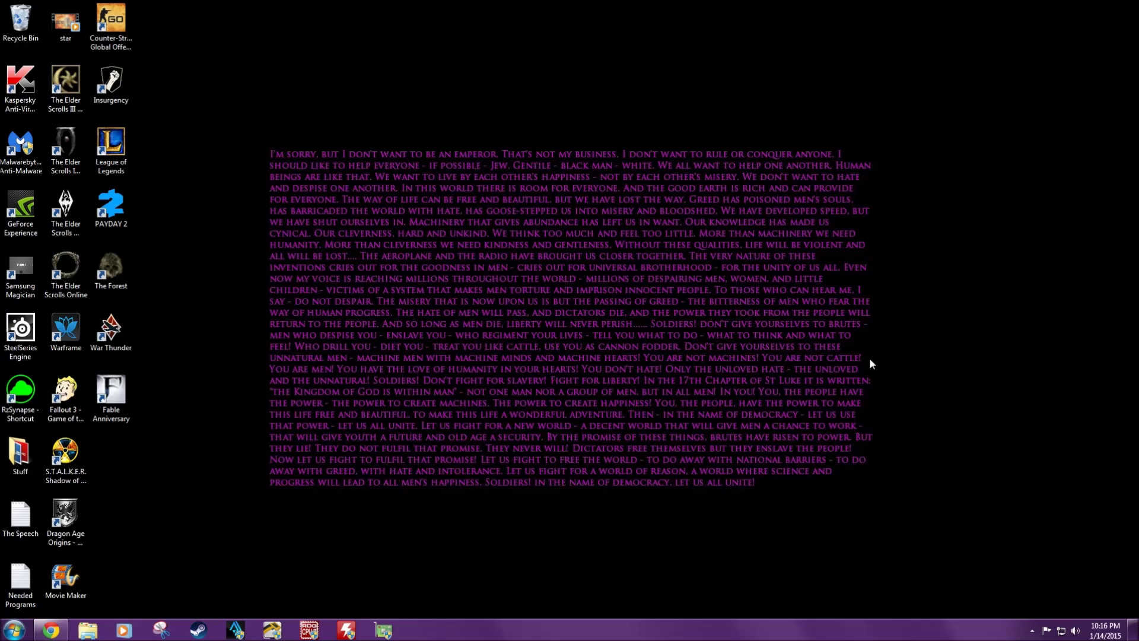
# Bring up the ASUS MAXIMUS VI HERO page in Chrome and open its Support (HelpDesk) page
pyautogui.click(51, 630)
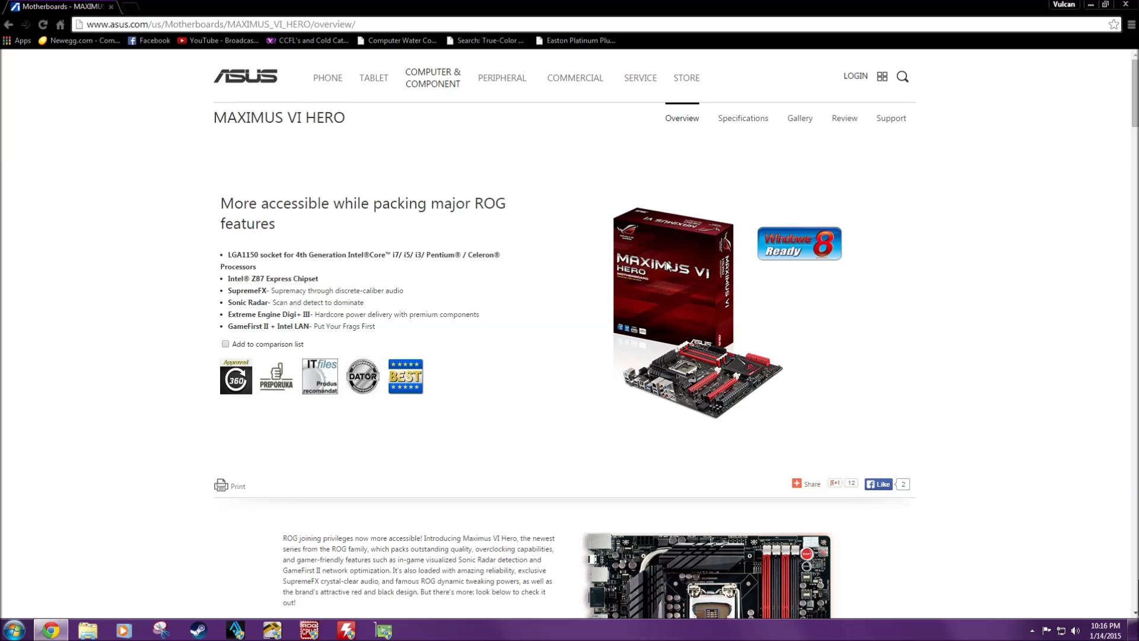
pyautogui.click(891, 121)
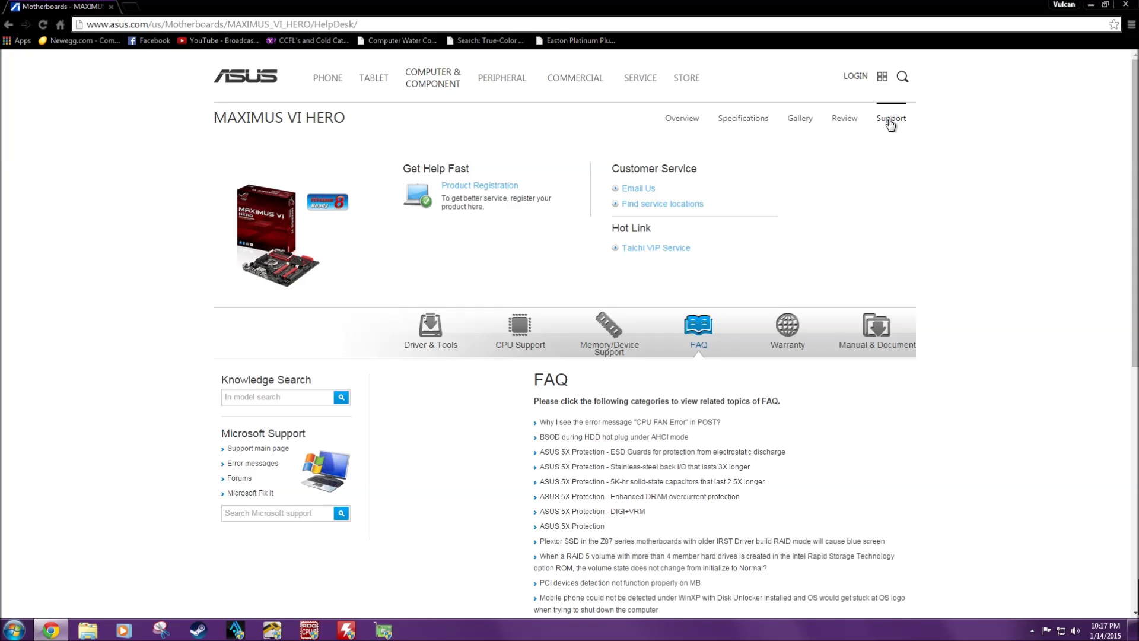
pyautogui.scroll(-3, 876, 159)
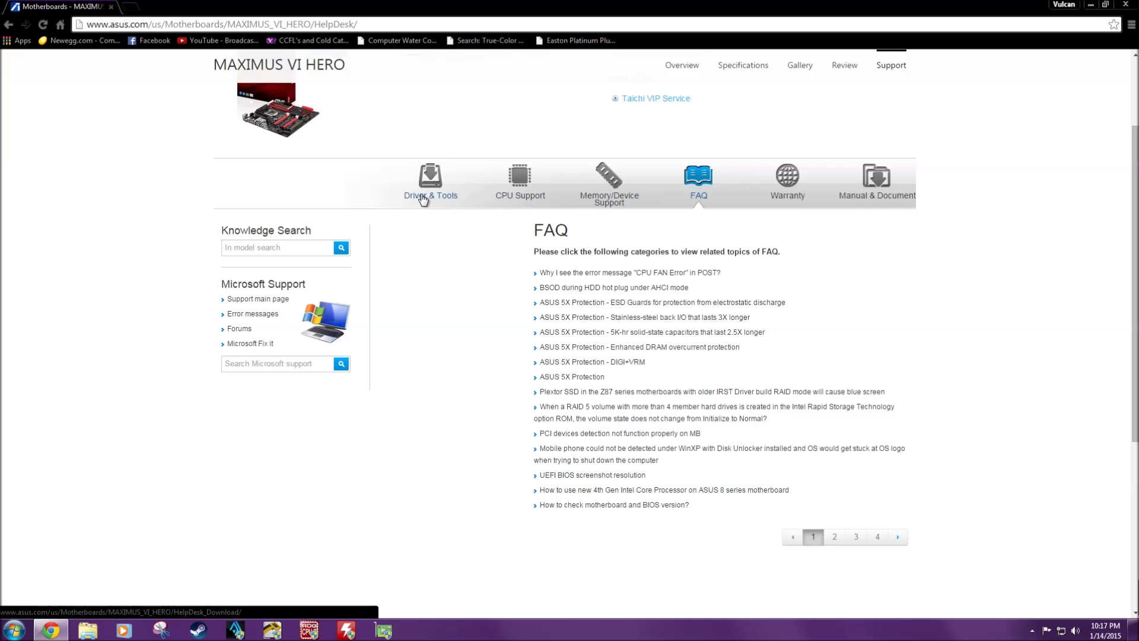
# In Driver & Tools, set the operating system filter to Windows 7 64bit
pyautogui.click(423, 197)
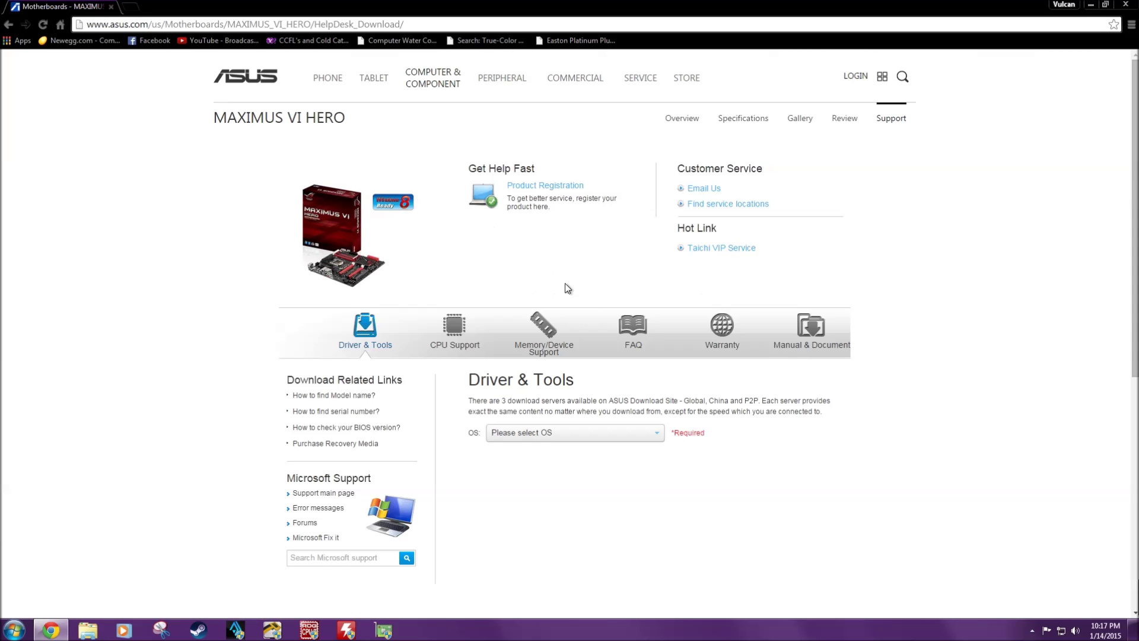
pyautogui.click(652, 433)
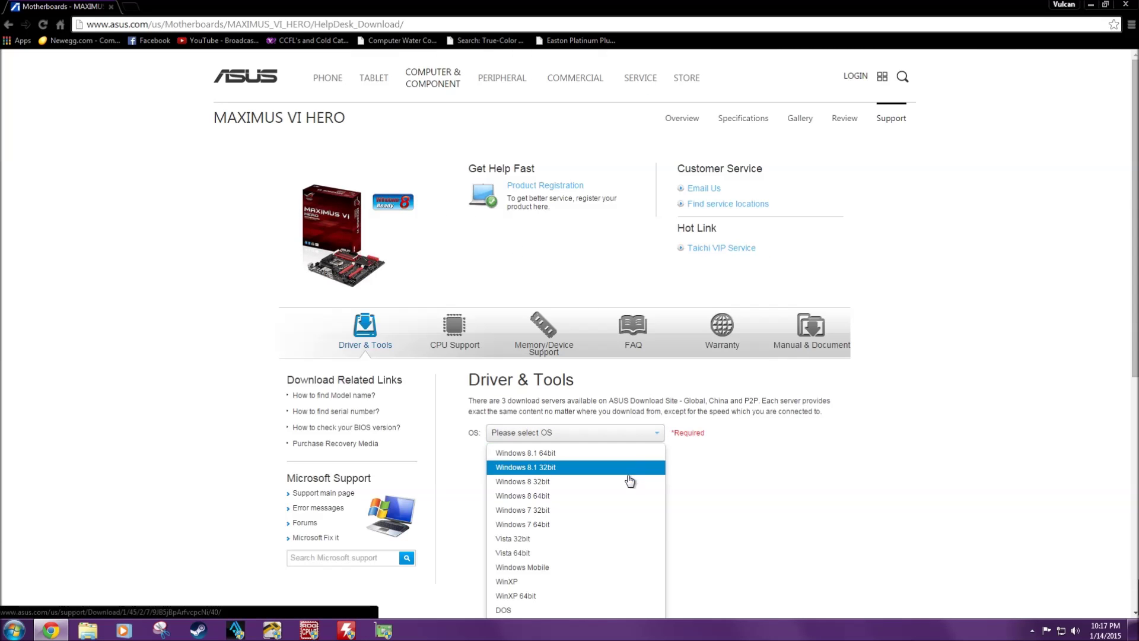
pyautogui.click(620, 533)
pyautogui.scroll(-5, 841, 516)
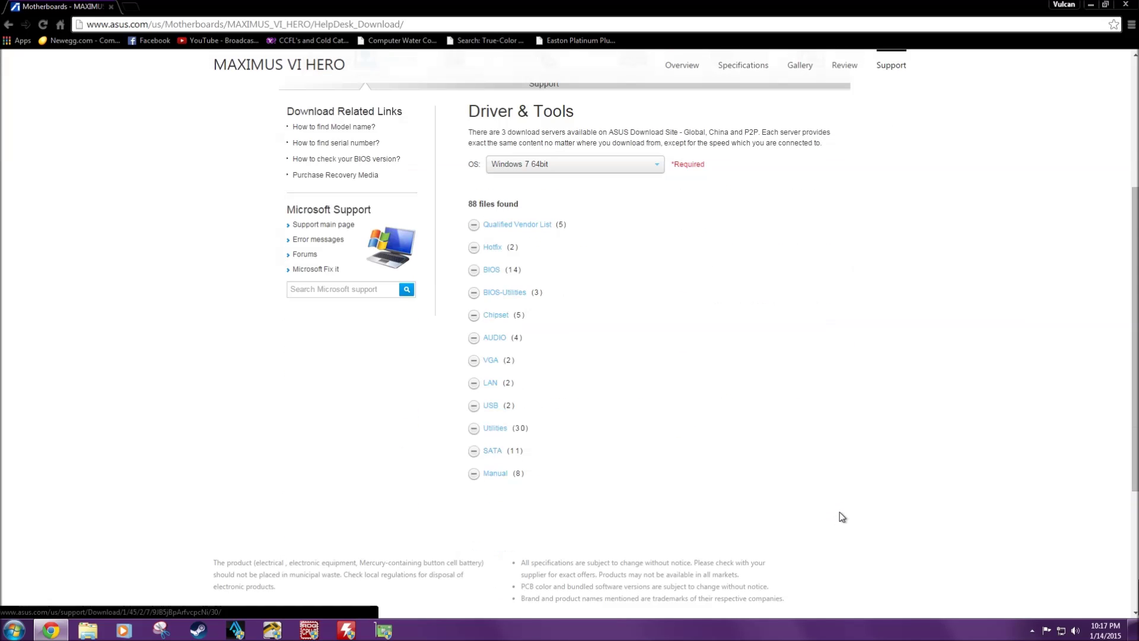
# Expand the BIOS category and look through the available BIOS downloads
pyautogui.click(488, 275)
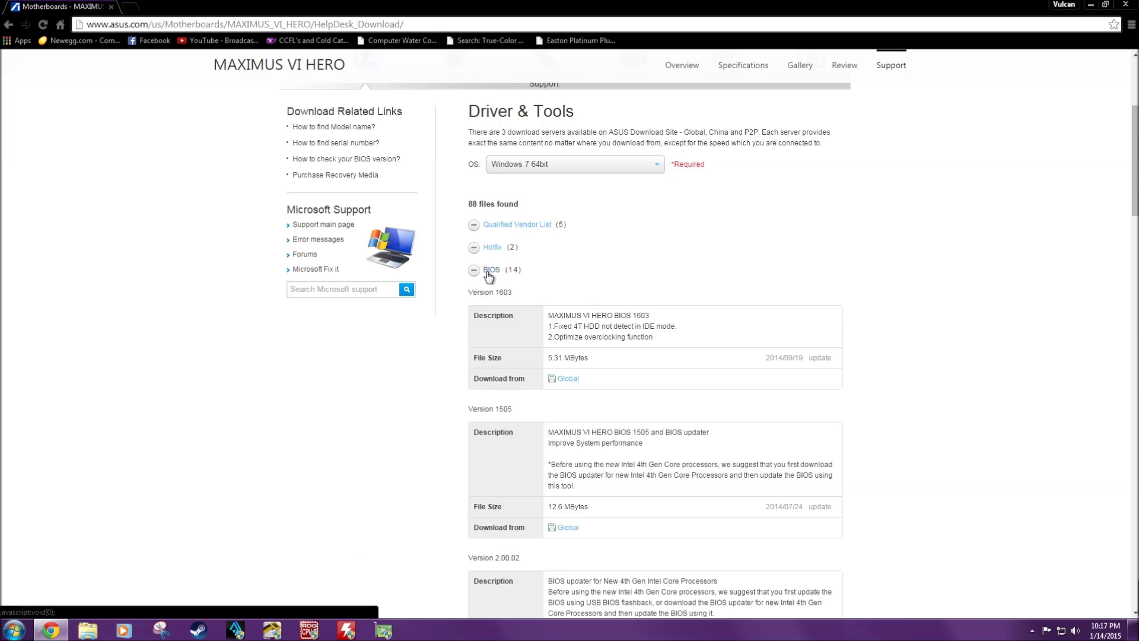
pyautogui.scroll(-3, 635, 285)
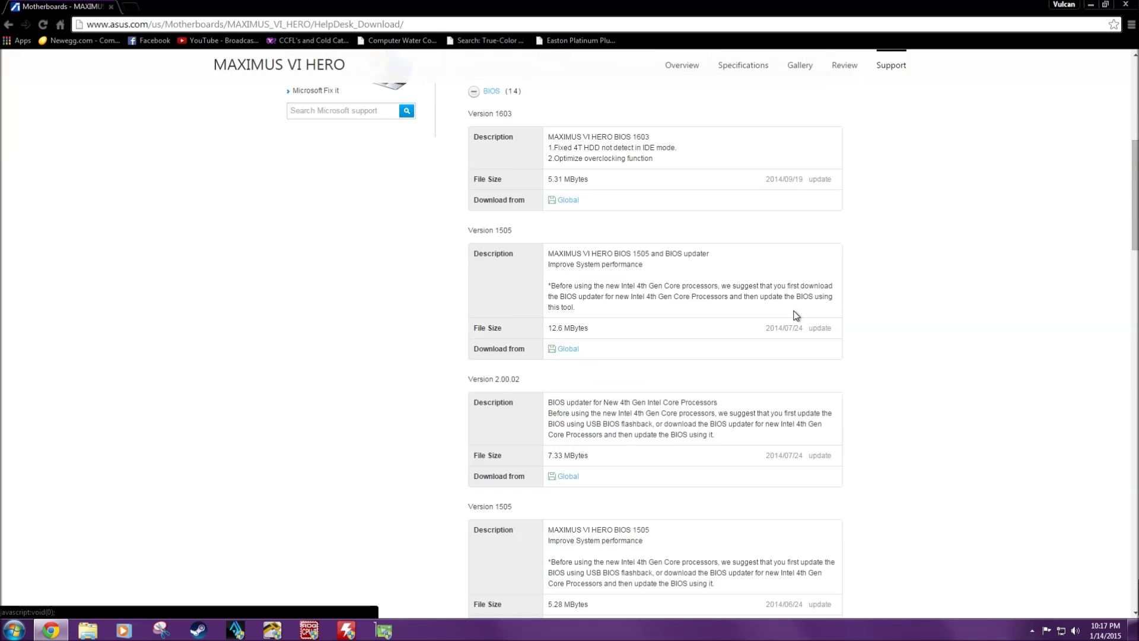
pyautogui.scroll(-1, 796, 315)
pyautogui.scroll(2, 797, 315)
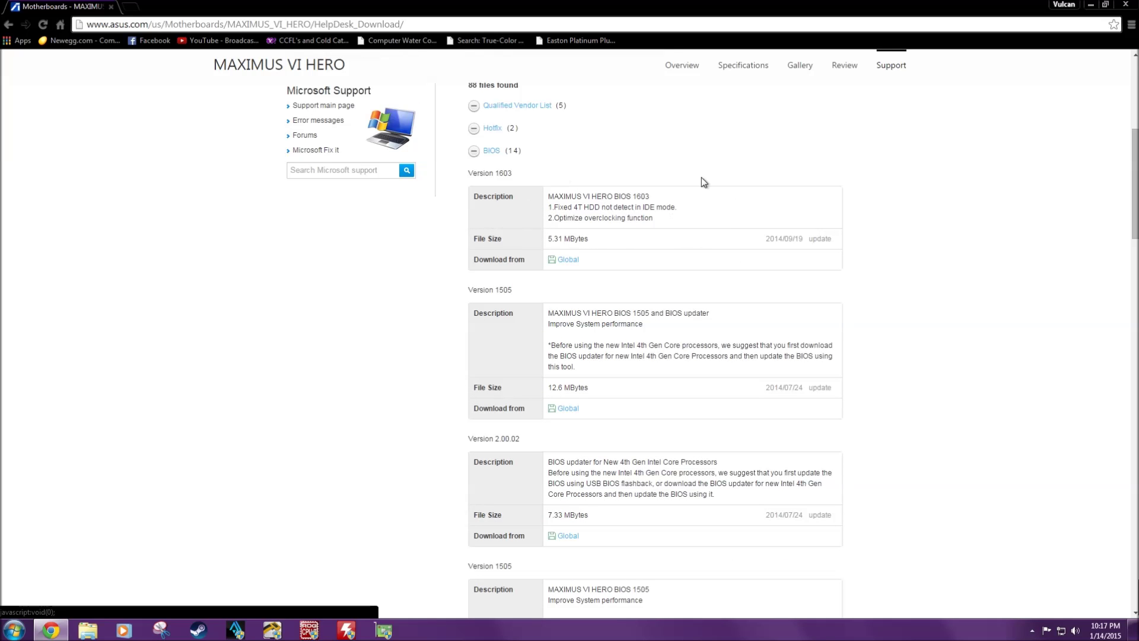
pyautogui.scroll(-3, 936, 221)
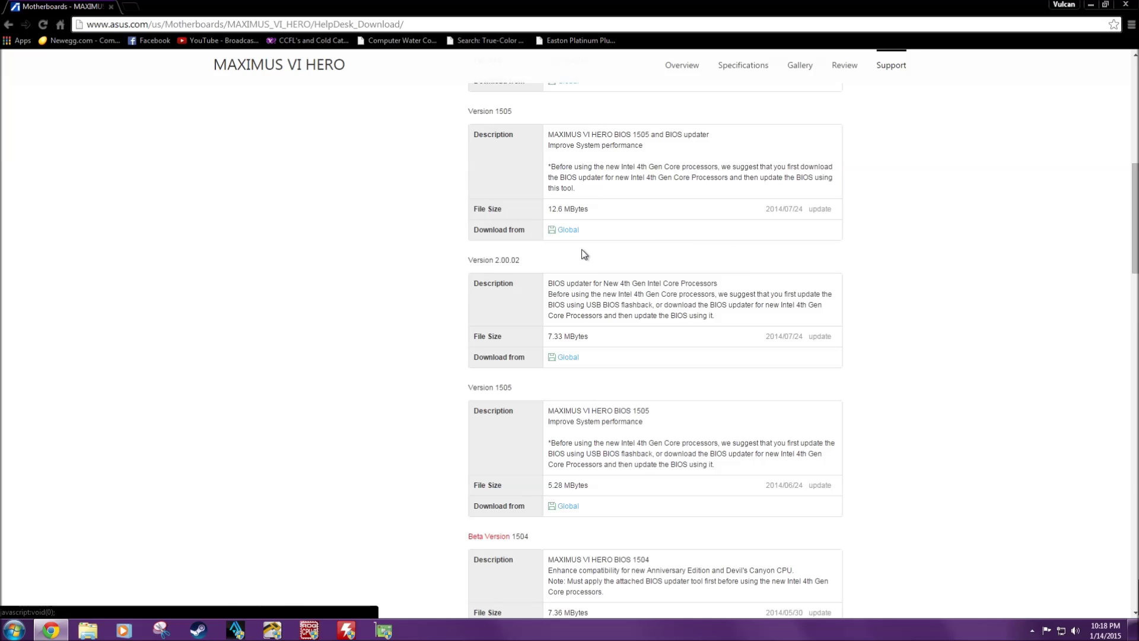
pyautogui.click(87, 631)
# Open the MAXIMUS-VI-HERO-1505-BIOS_for_4th_Core_CPU archive from the Downloads folder
pyautogui.click(311, 270)
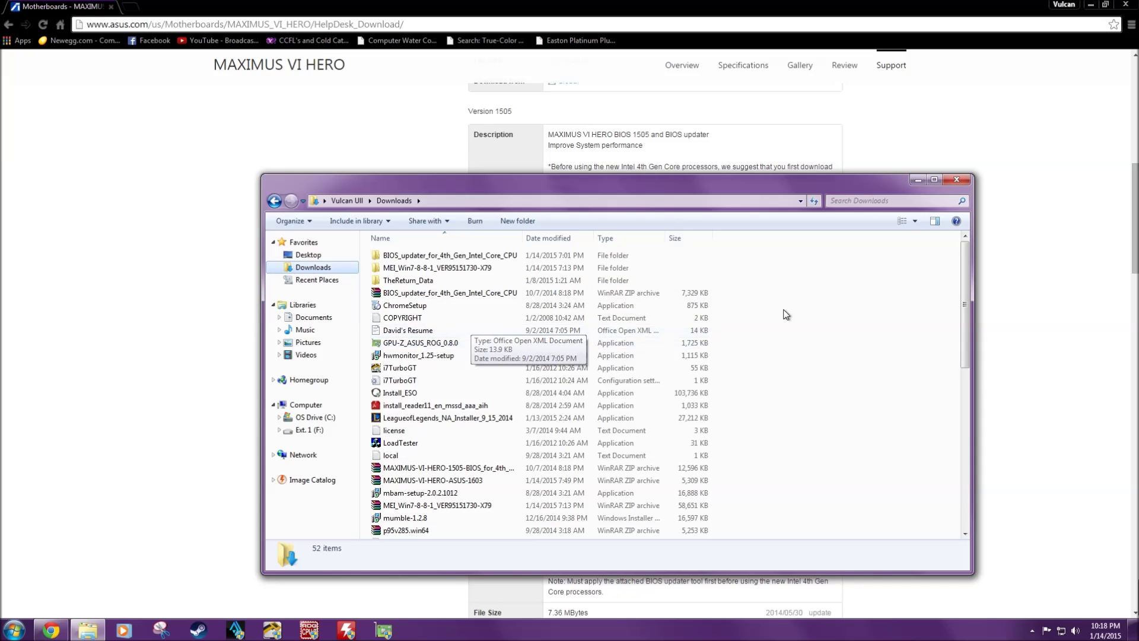
pyautogui.scroll(-1, 964, 264)
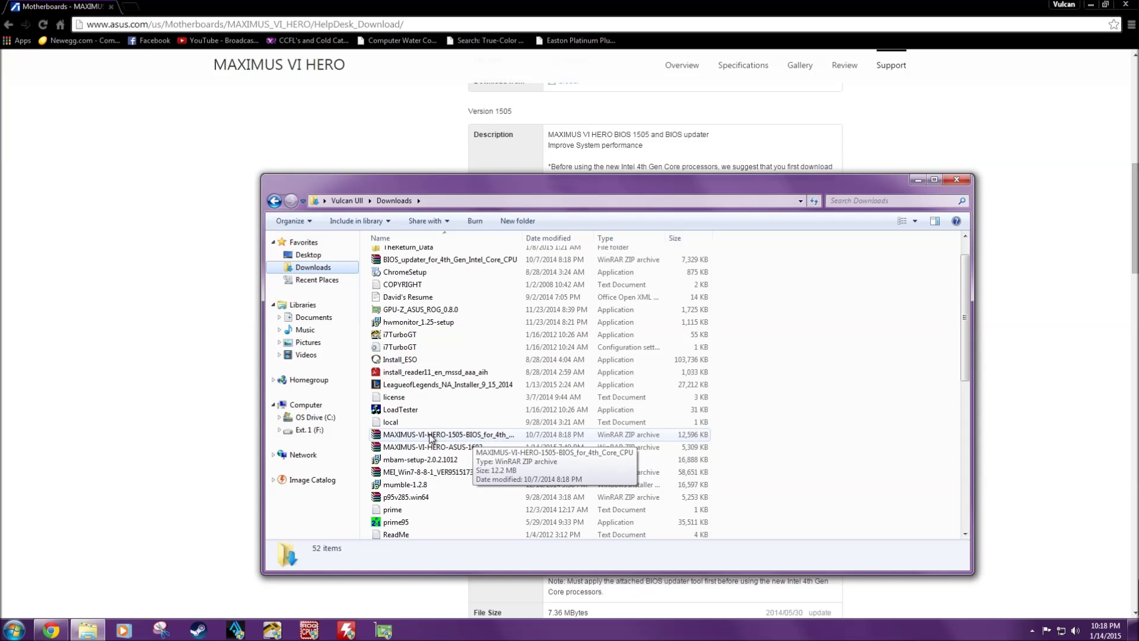
pyautogui.doubleClick(484, 435)
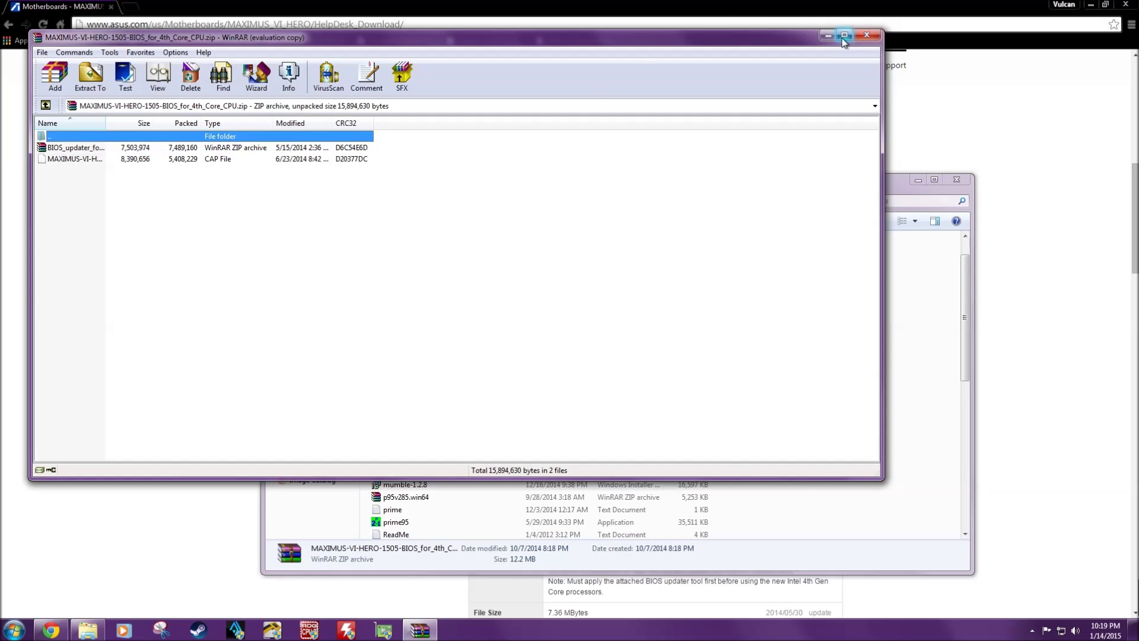
pyautogui.click(865, 37)
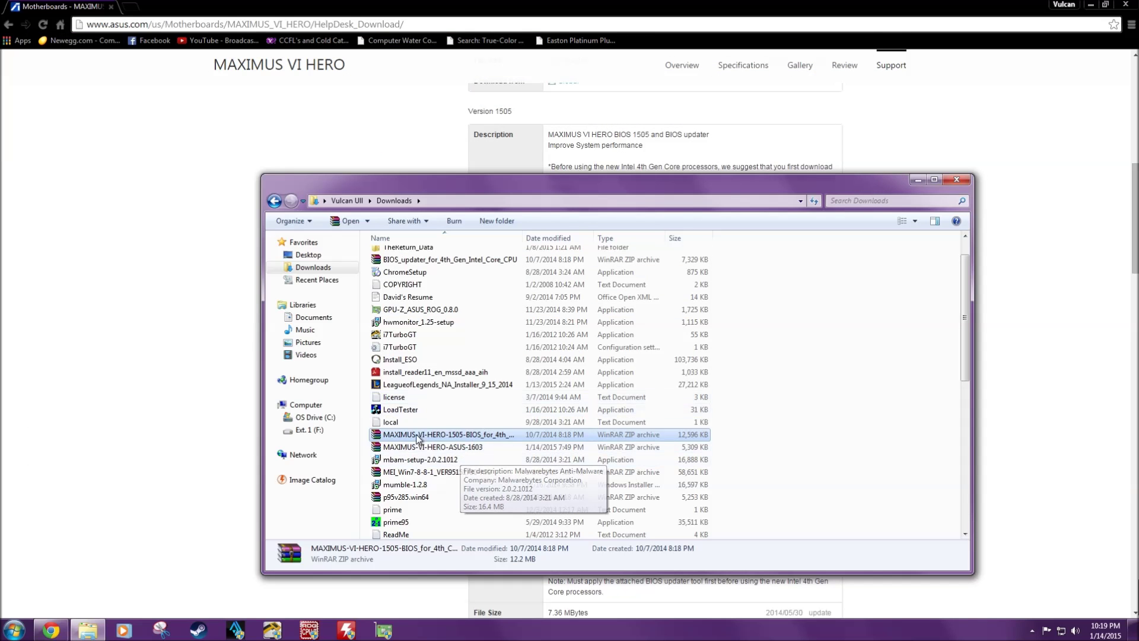
pyautogui.scroll(1, 465, 457)
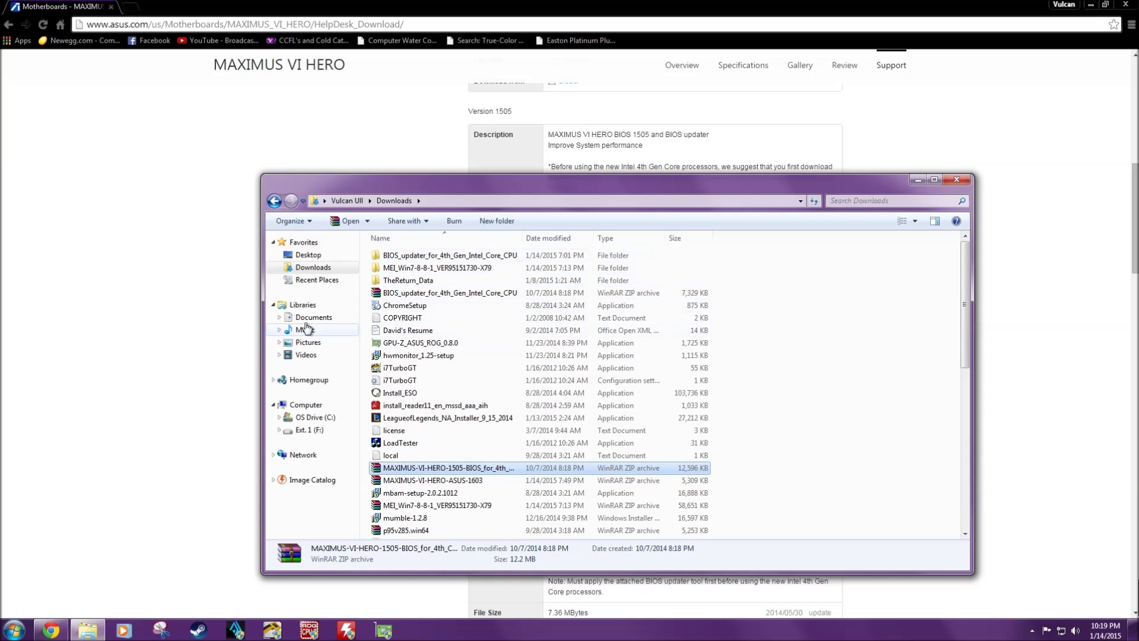
pyautogui.click(281, 318)
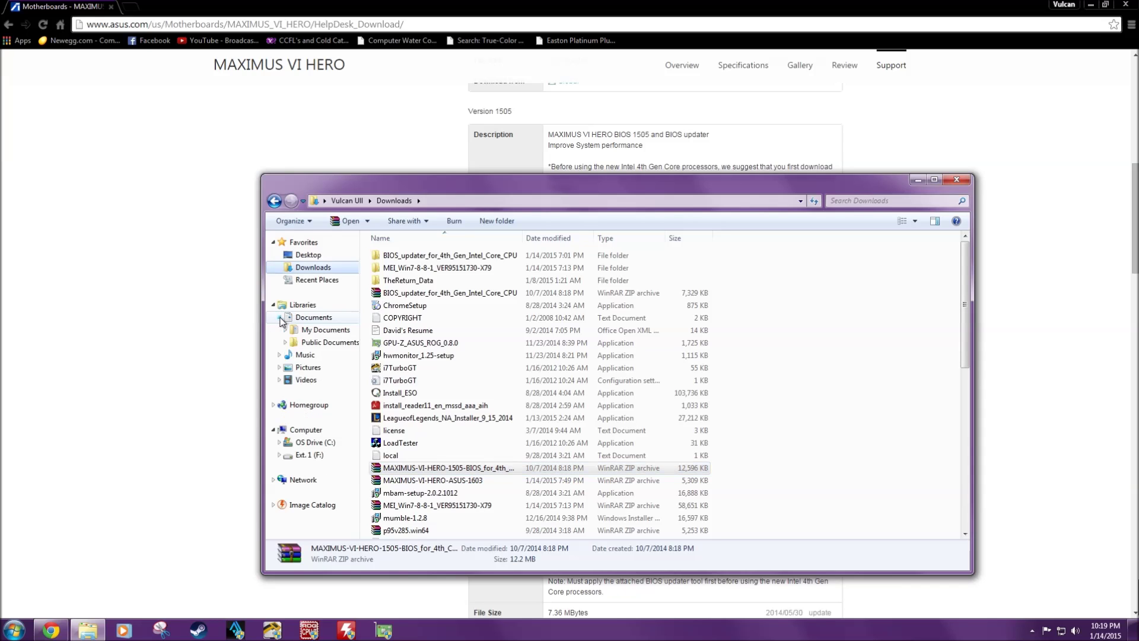
pyautogui.click(285, 331)
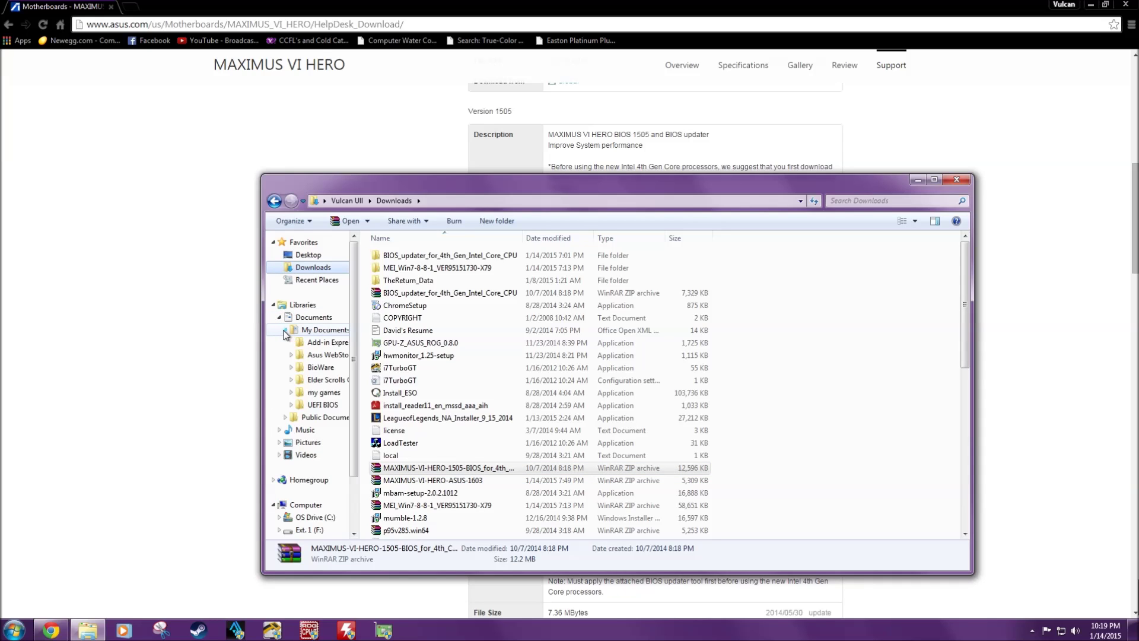
pyautogui.click(324, 405)
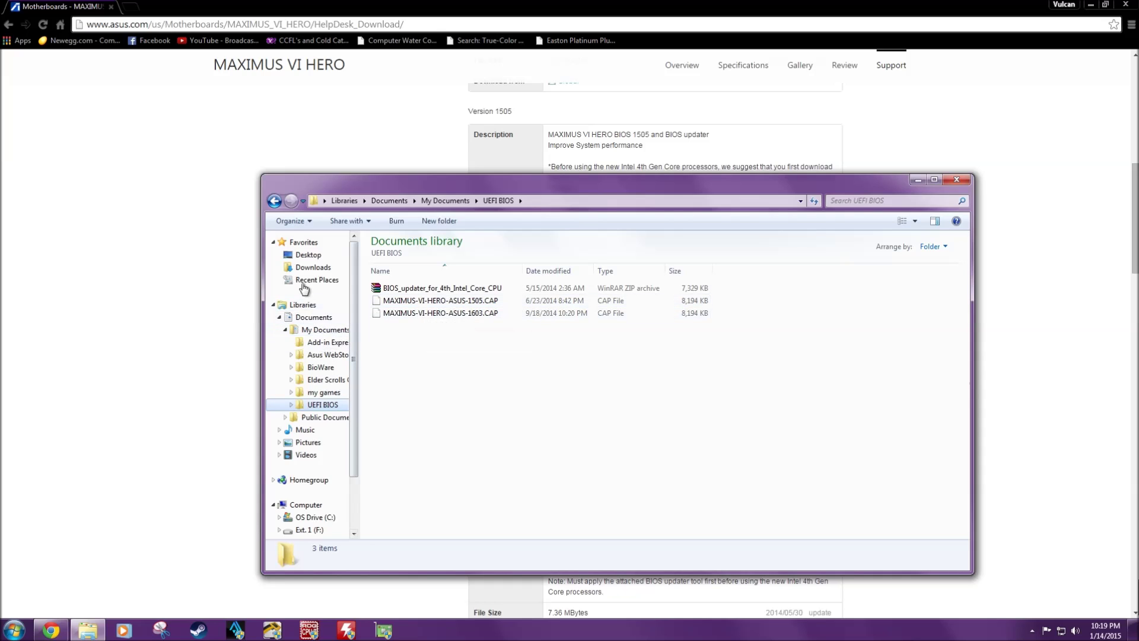
pyautogui.click(313, 269)
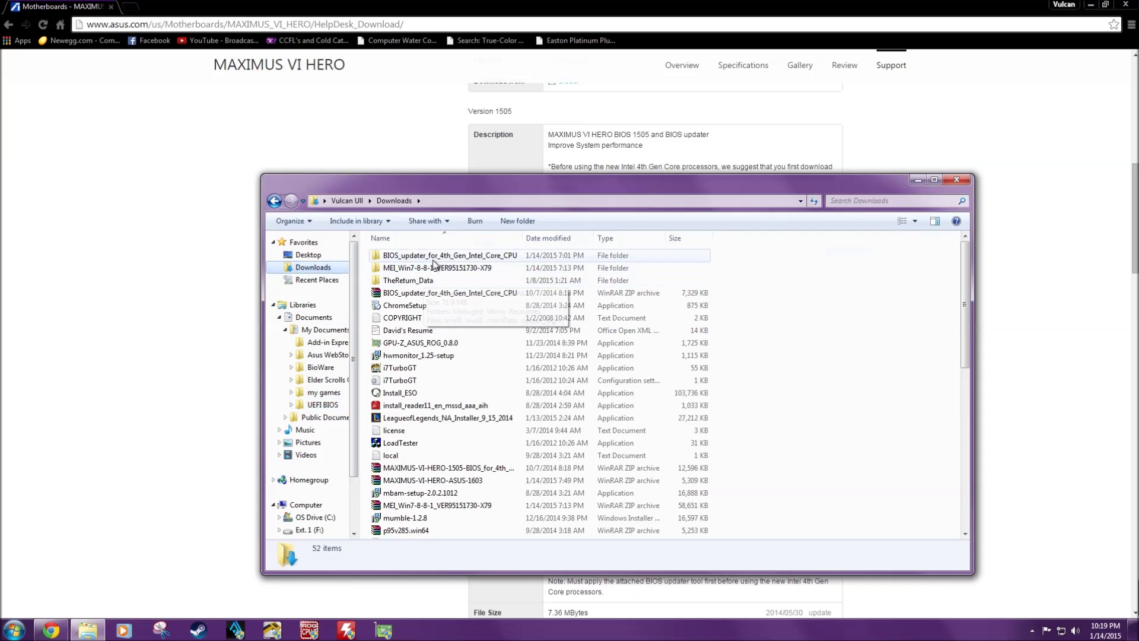
pyautogui.doubleClick(435, 257)
# Run Update from the V2.00.02 updater folder, approving the UAC and security prompts
pyautogui.doubleClick(435, 257)
pyautogui.doubleClick(435, 256)
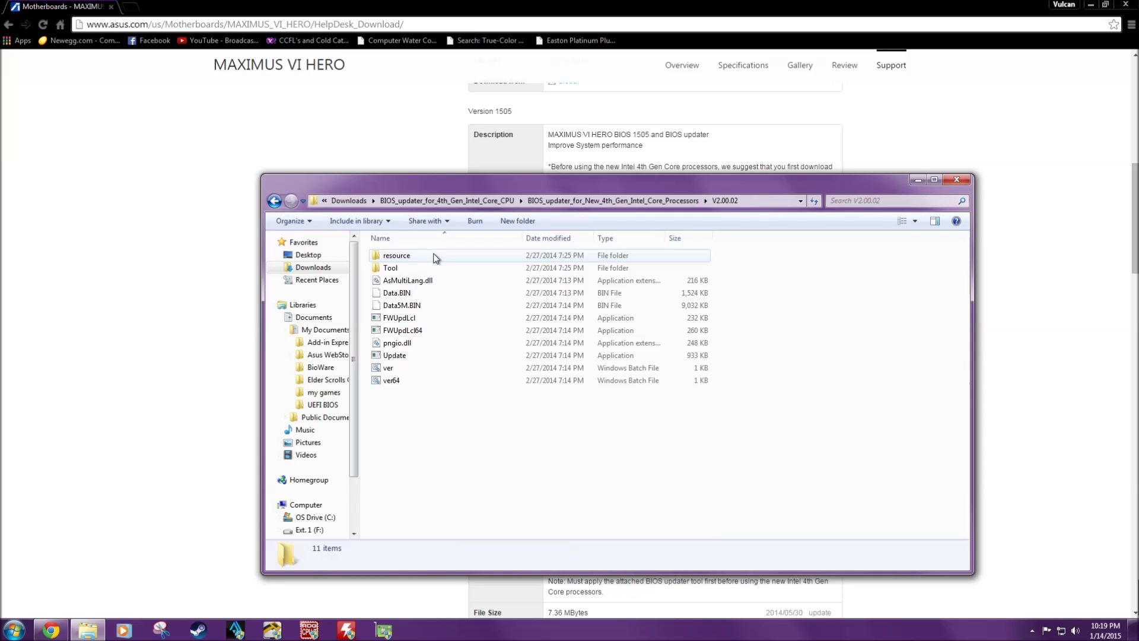
pyautogui.doubleClick(406, 355)
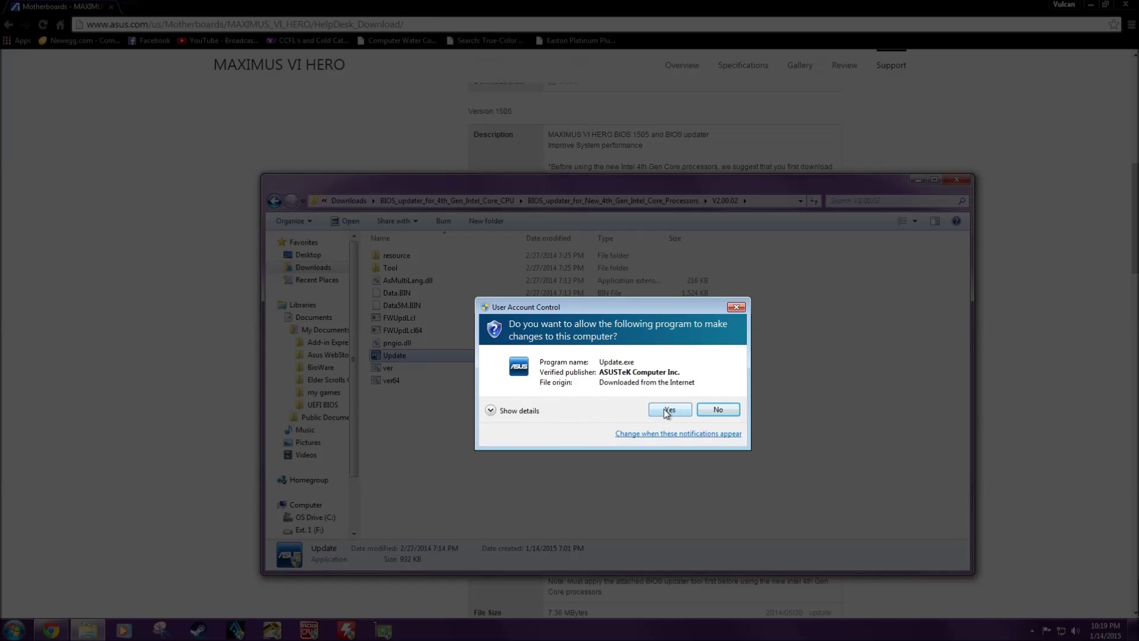
pyautogui.click(667, 410)
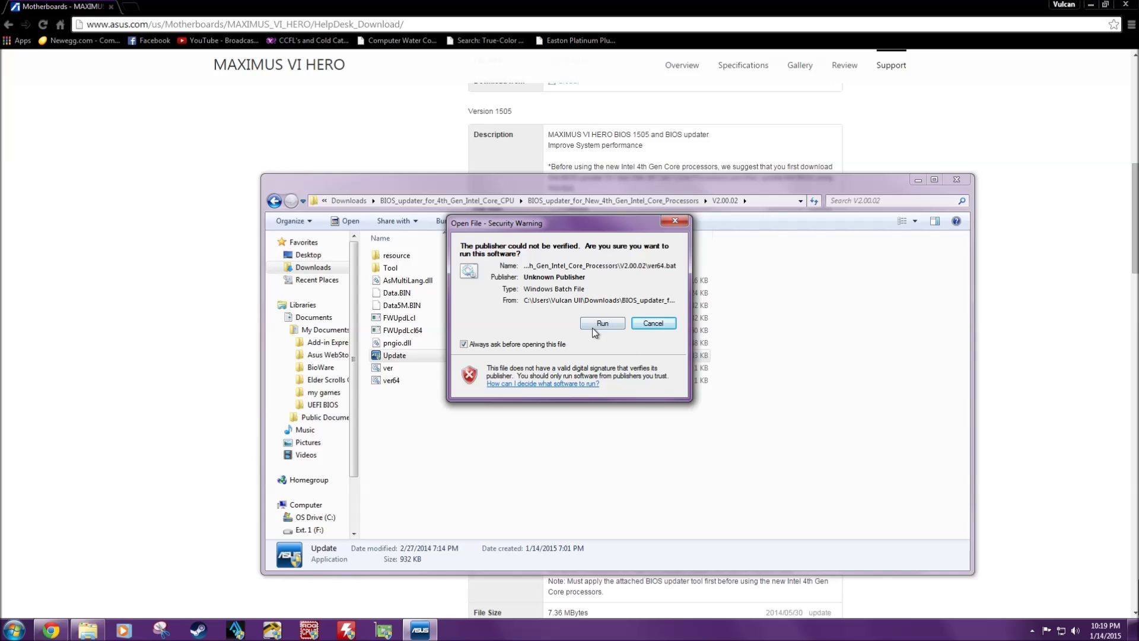
pyautogui.click(594, 327)
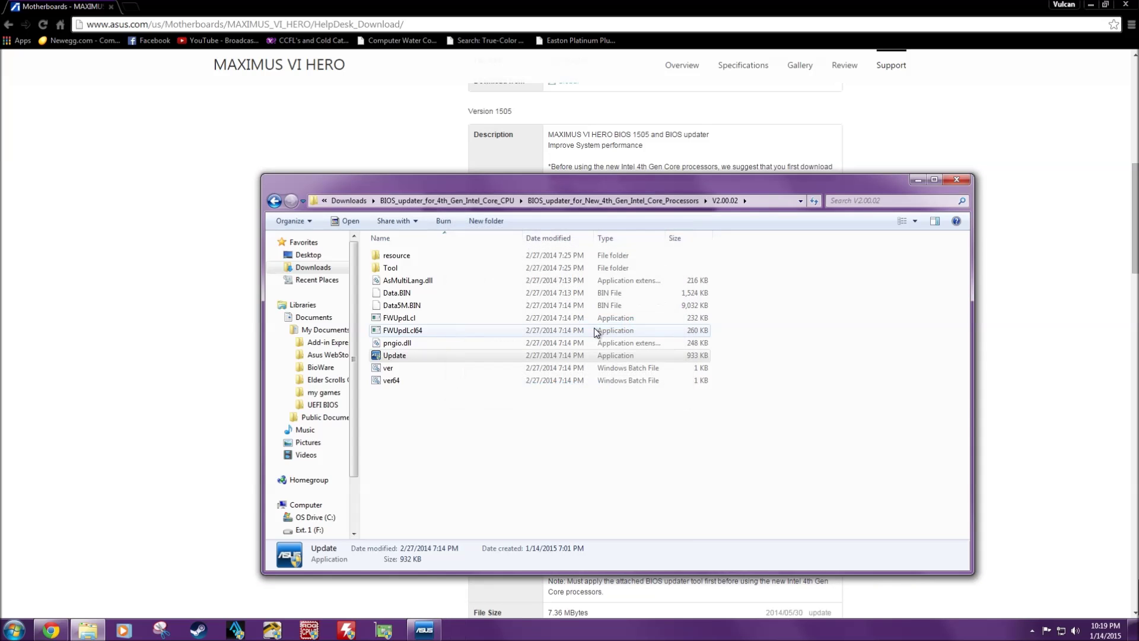
pyautogui.click(918, 179)
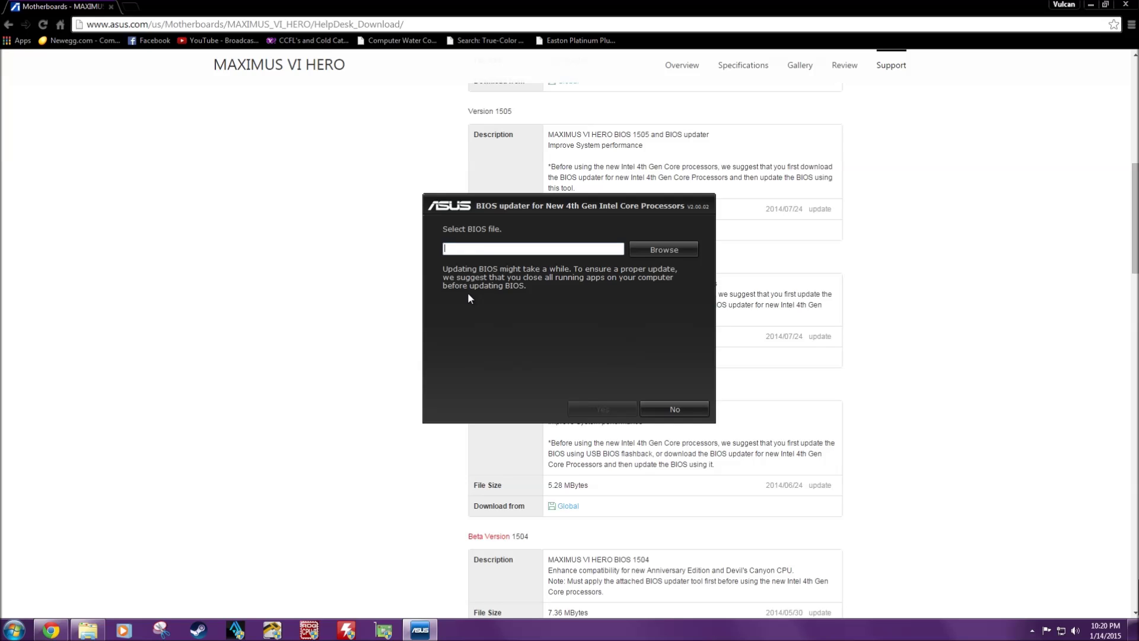
# Return to the ASUS support page and collapse the BIOS downloads list
pyautogui.click(365, 154)
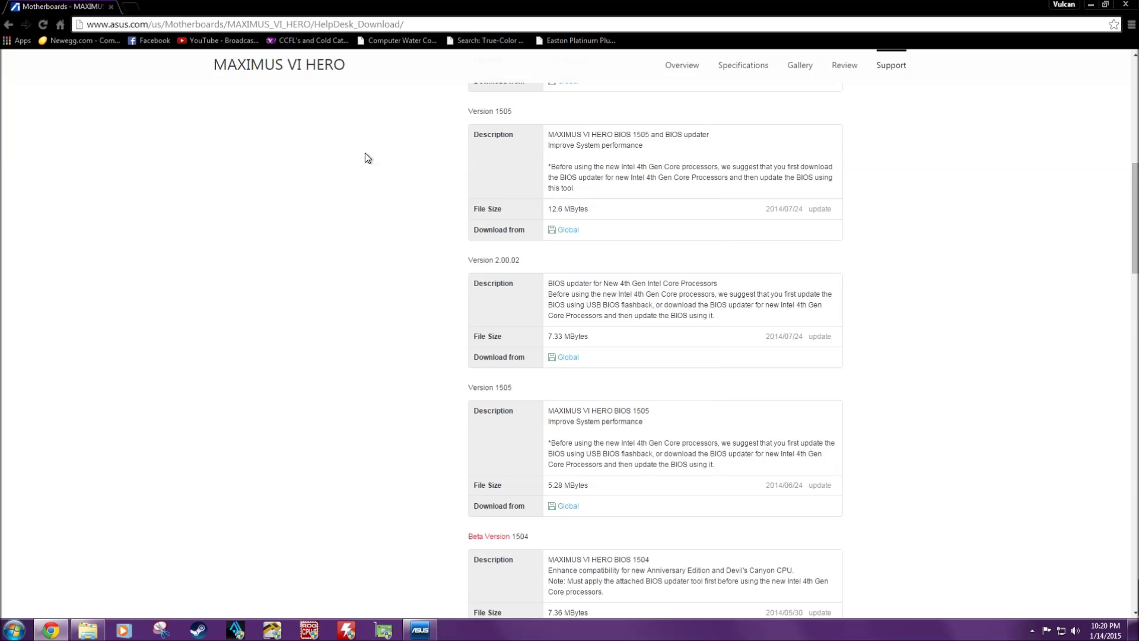
pyautogui.scroll(7, 391, 251)
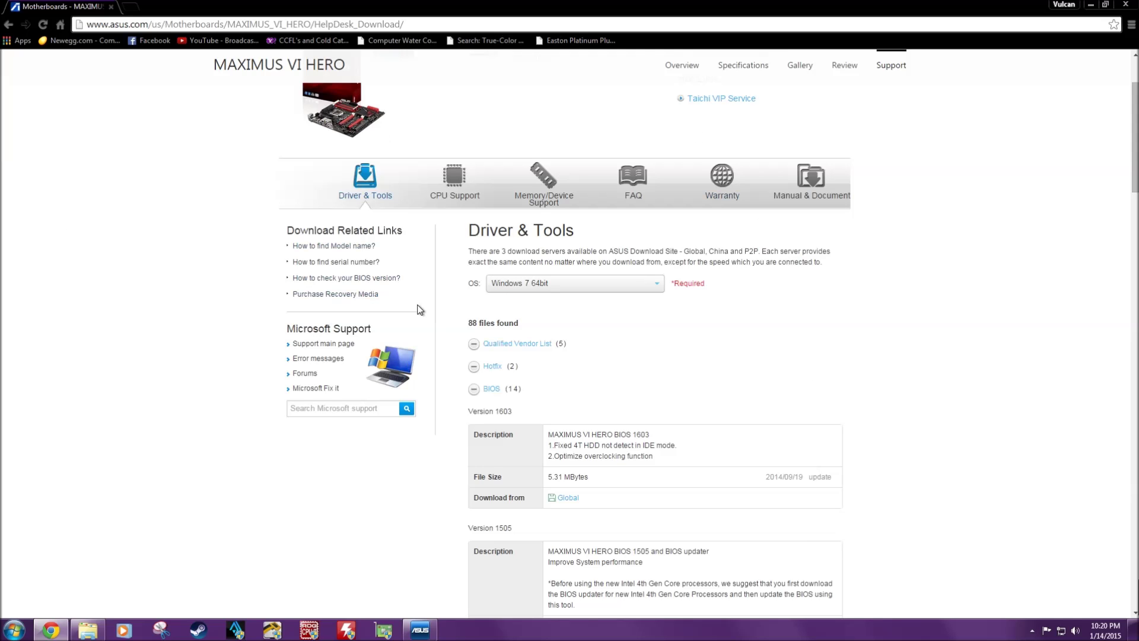
pyautogui.scroll(-6, 415, 317)
pyautogui.scroll(-12, 414, 329)
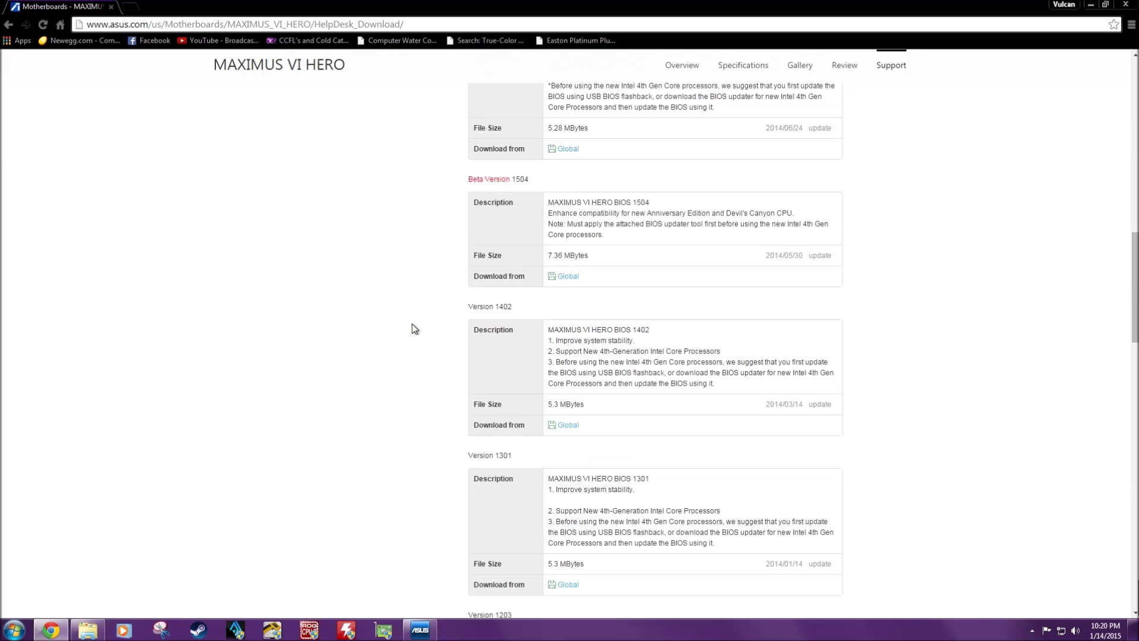
pyautogui.scroll(-9, 415, 328)
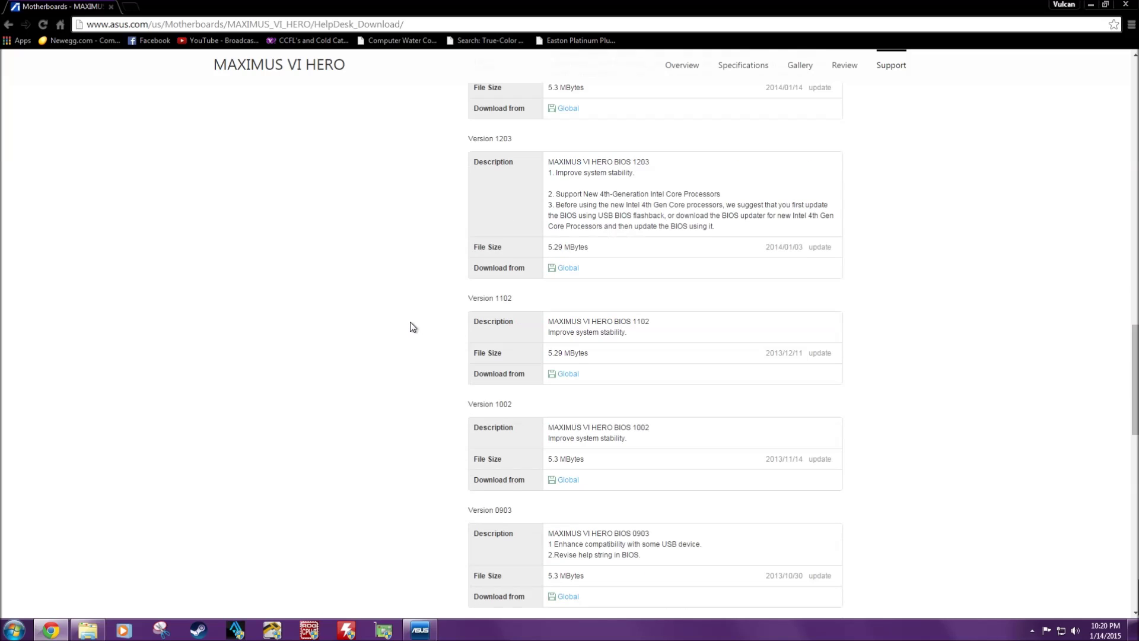
pyautogui.scroll(6, 409, 328)
pyautogui.scroll(18, 409, 328)
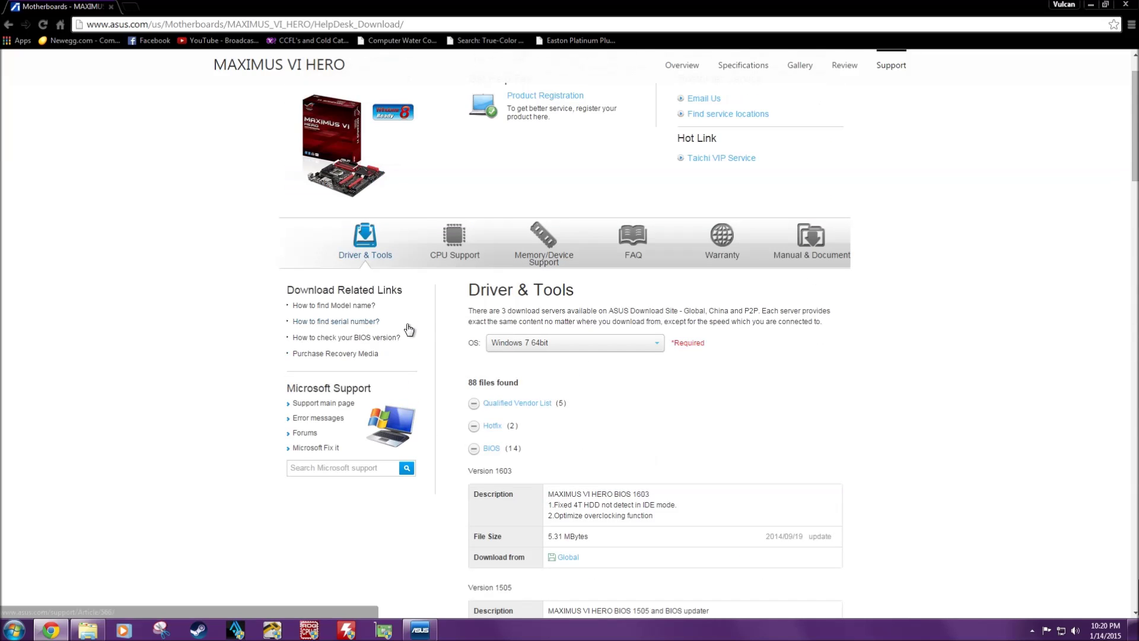
pyautogui.click(474, 449)
# Expand the Chipset driver downloads, then minimise the browser
pyautogui.scroll(-2, 586, 451)
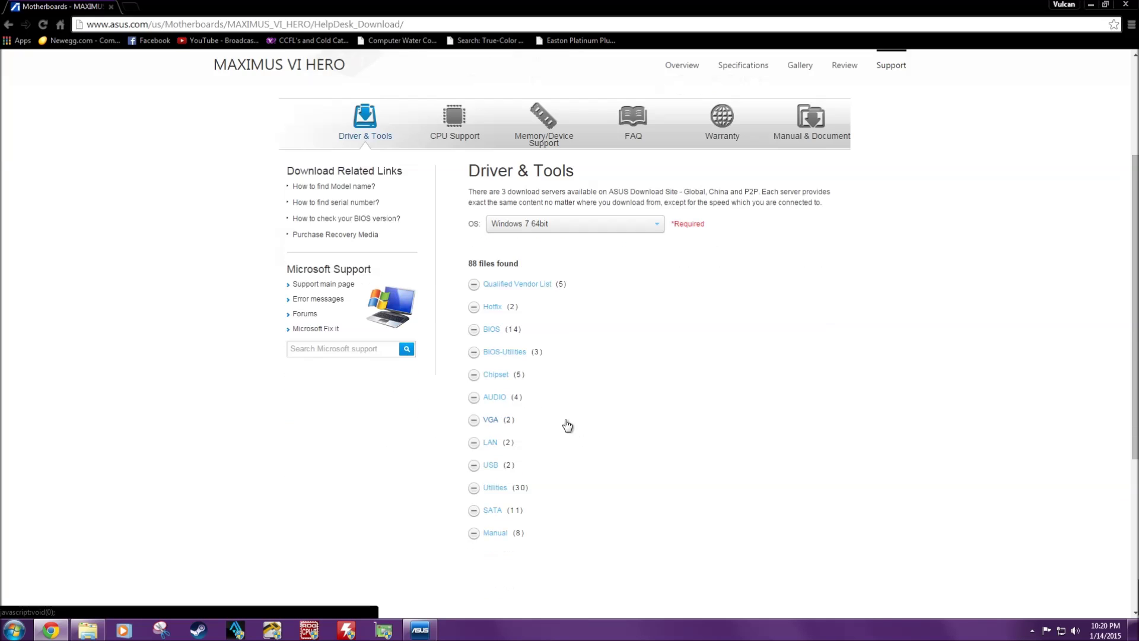
pyautogui.click(483, 377)
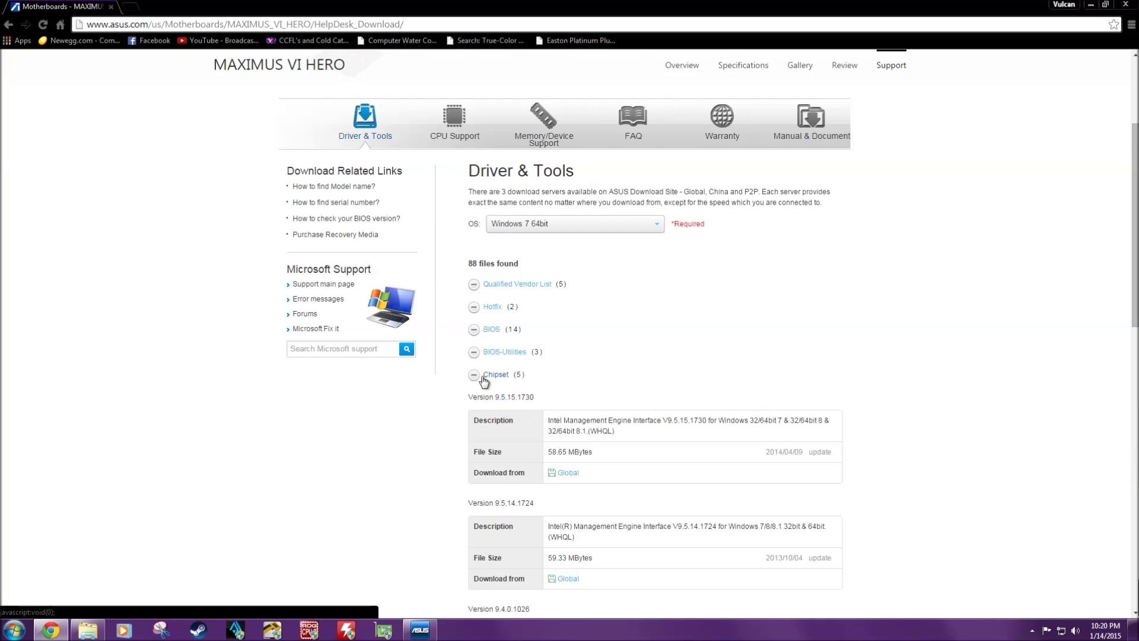
pyautogui.scroll(-2, 482, 381)
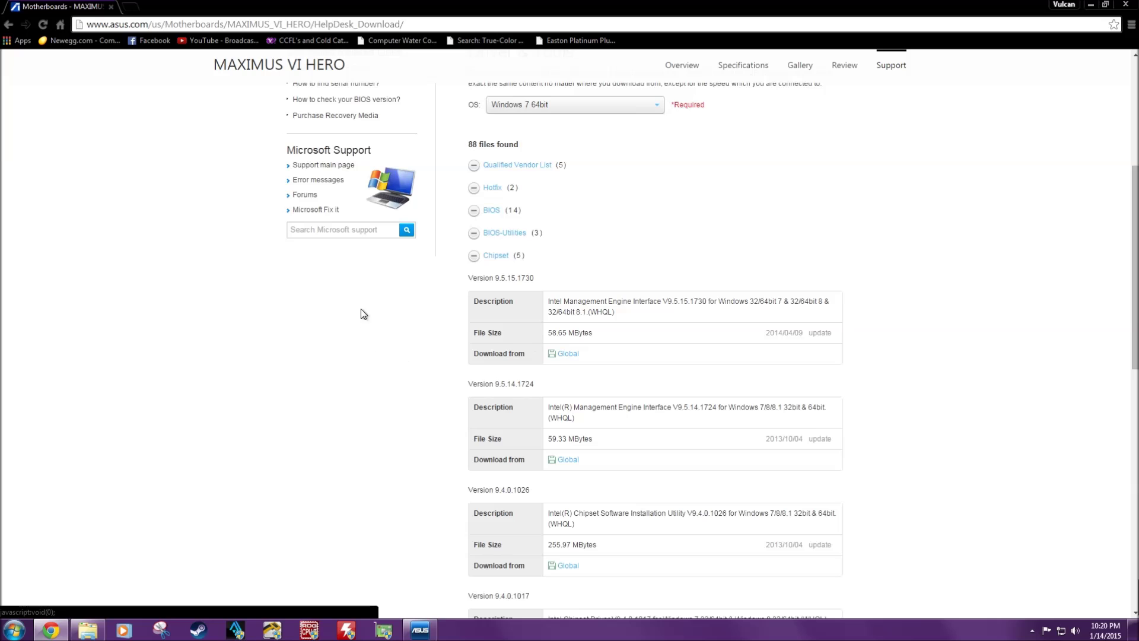
pyautogui.click(1091, 4)
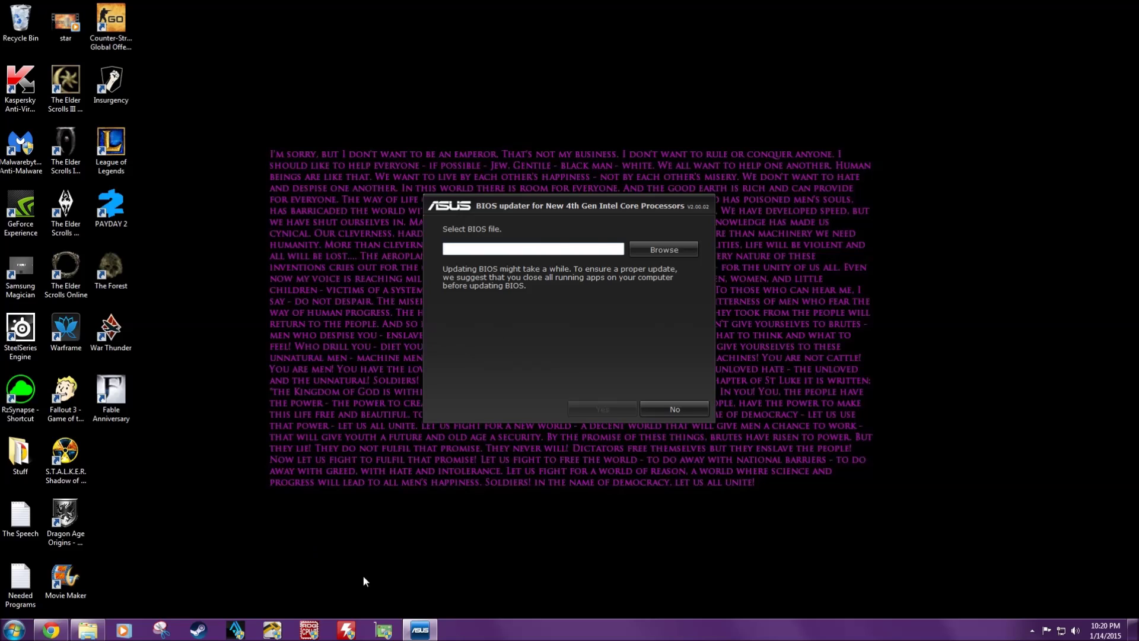
# Pick MAXIMUS-VI-HERO-ASUS-1603.CAP from Documents > UEFI BIOS, then close the updater without flashing
pyautogui.moveTo(428, 634)
pyautogui.click(693, 245)
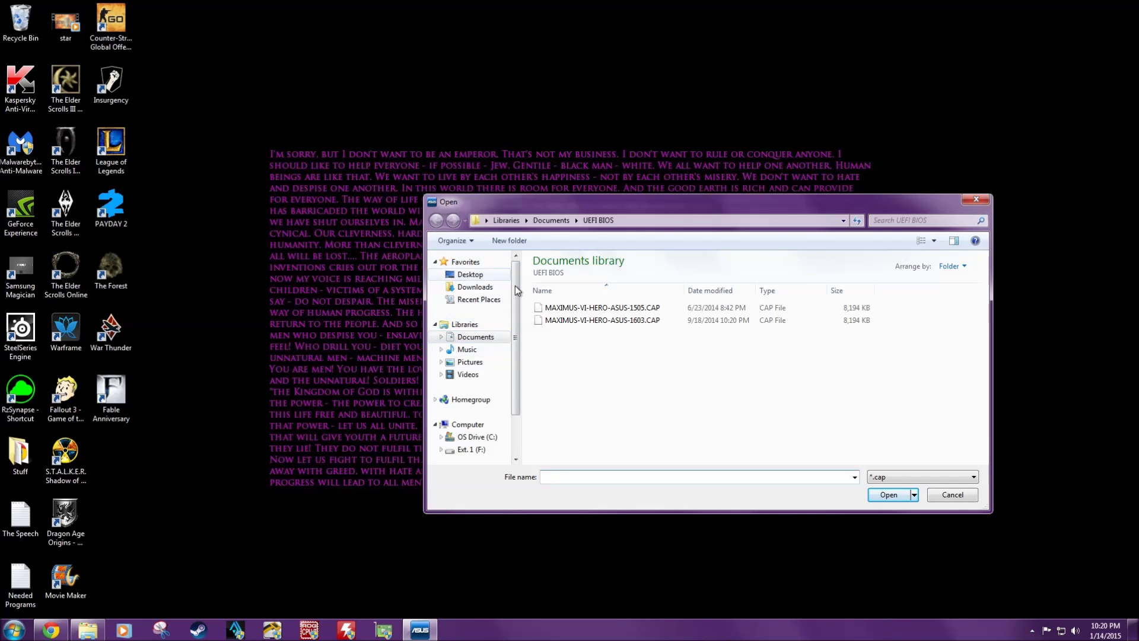
pyautogui.click(460, 337)
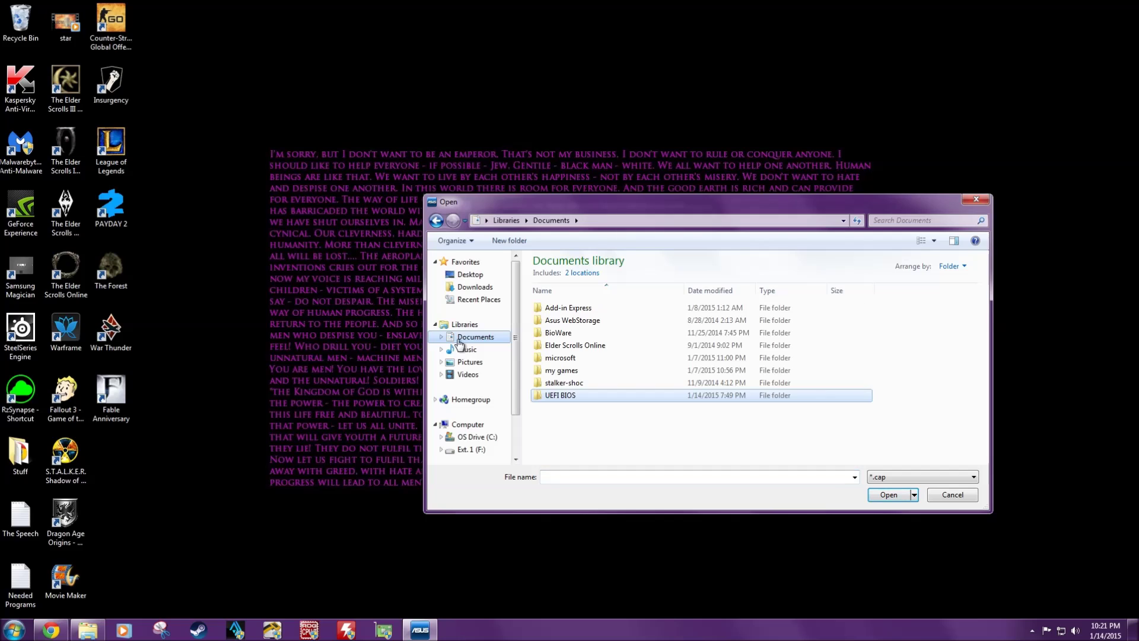
pyautogui.doubleClick(543, 399)
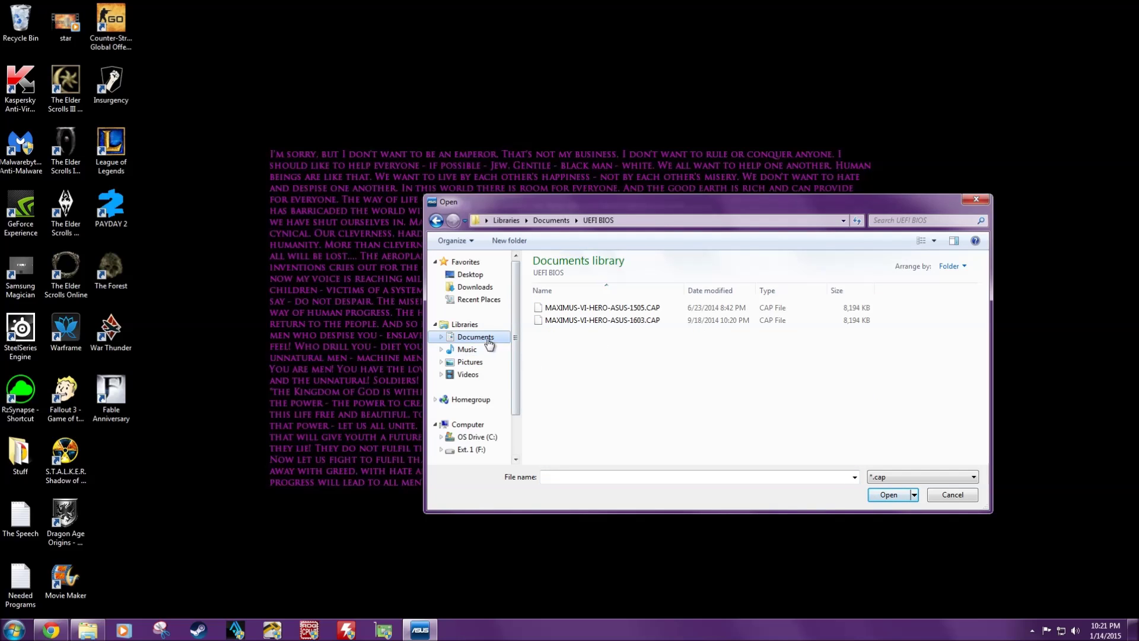
pyautogui.click(485, 337)
pyautogui.doubleClick(564, 396)
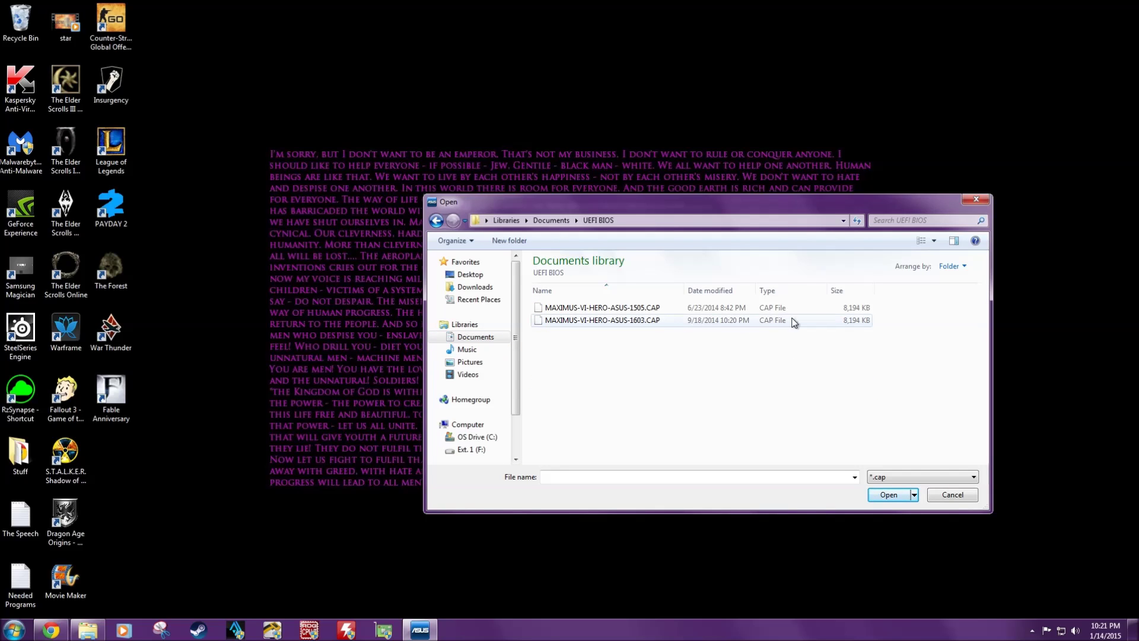
pyautogui.doubleClick(630, 320)
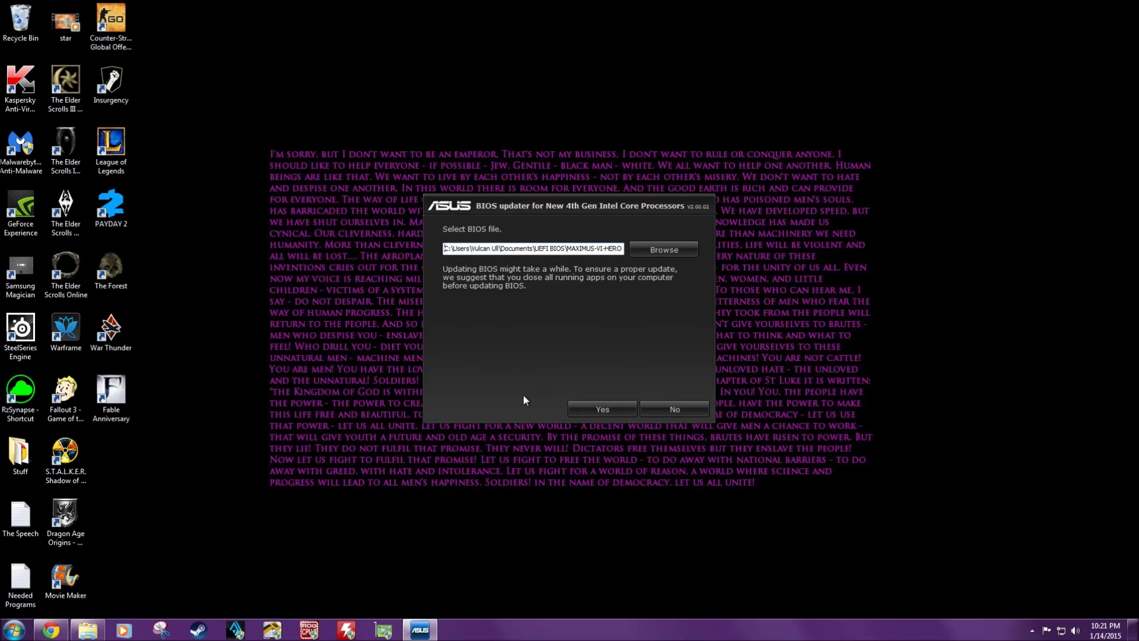
pyautogui.click(668, 410)
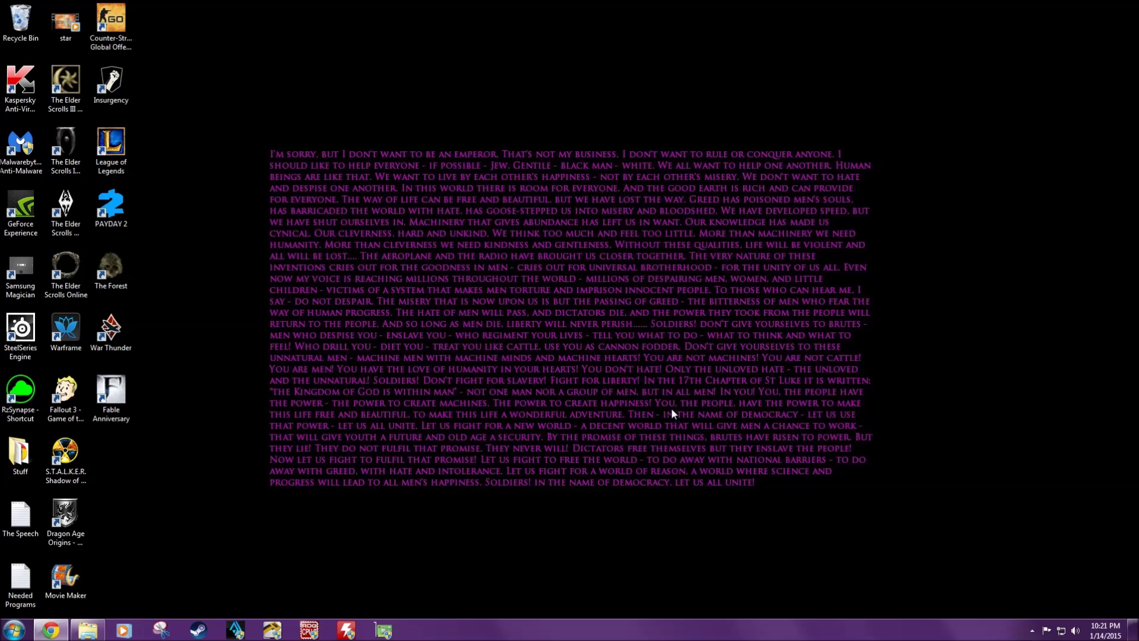